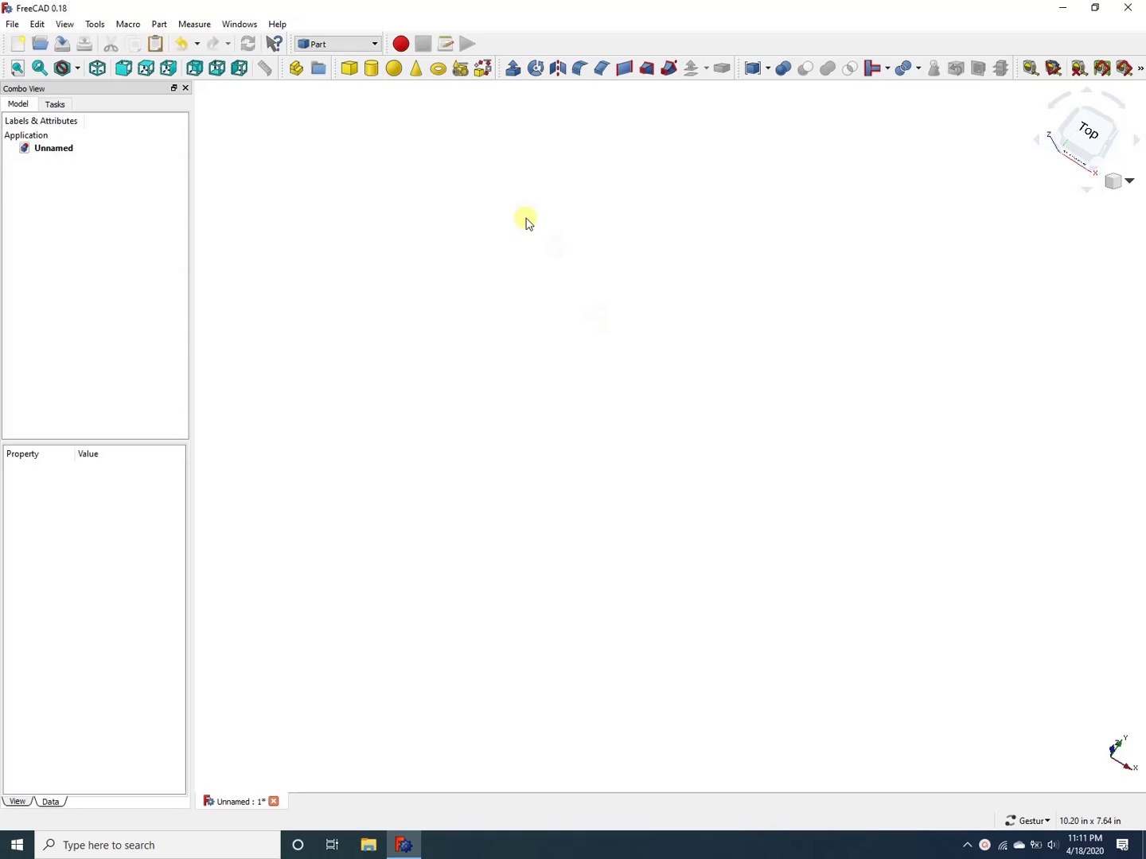
Add a Cube solid from the Part toolbar and frame it in an isometric view
left_click(355, 74)
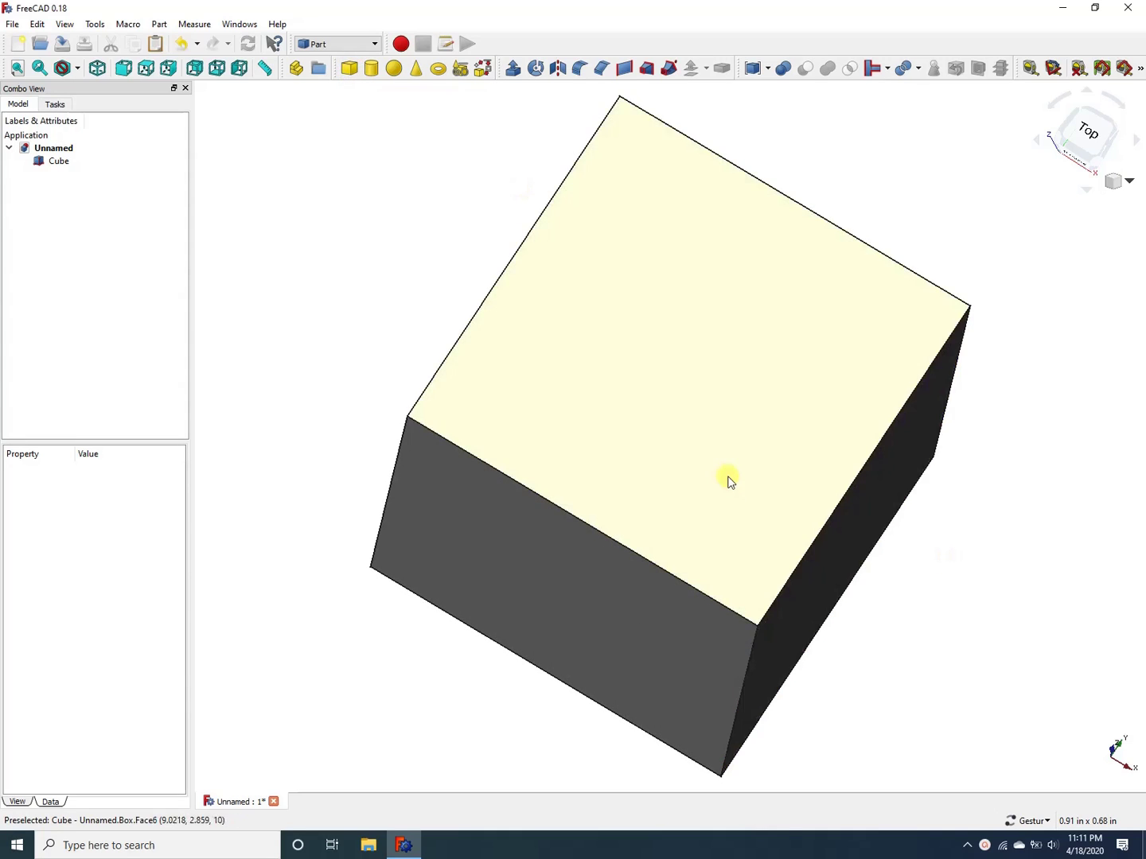
scroll(726, 474, "down", 5)
scroll(728, 475, "down", 3)
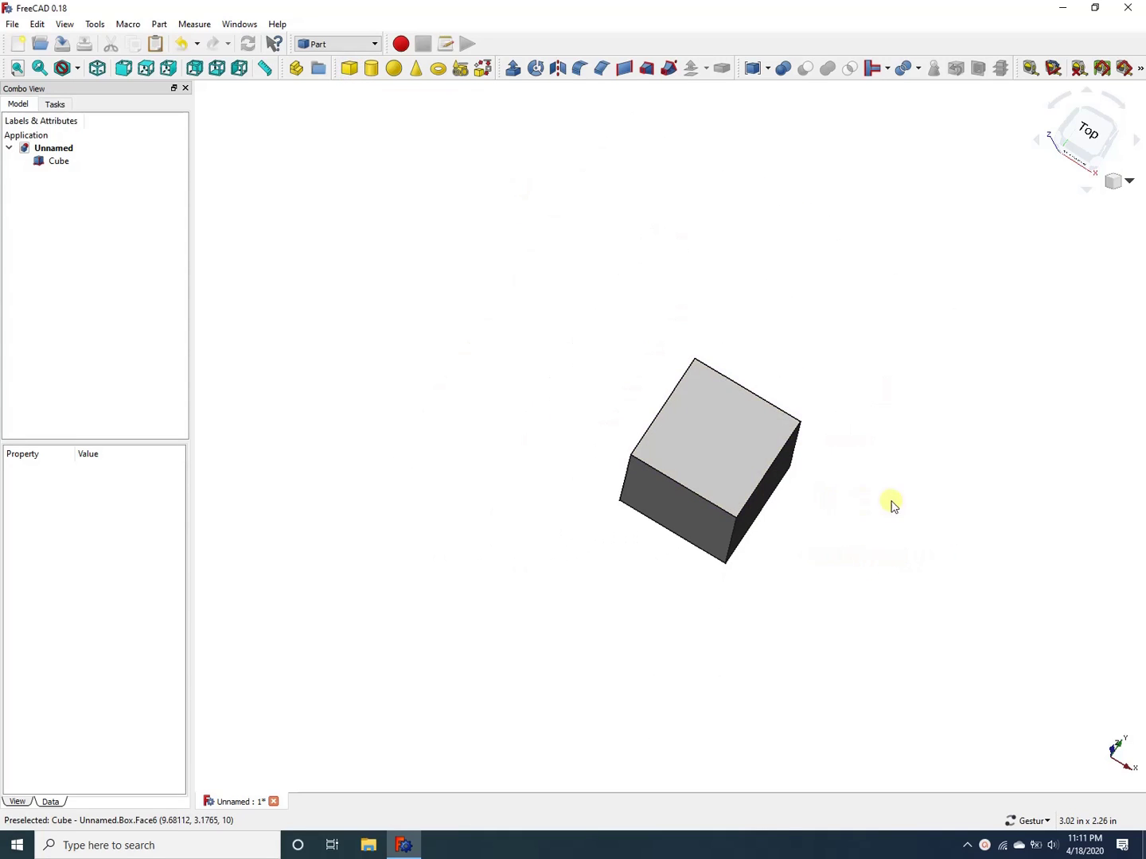
right_click_drag(893, 506, 790, 504)
scroll(645, 466, "down", 2)
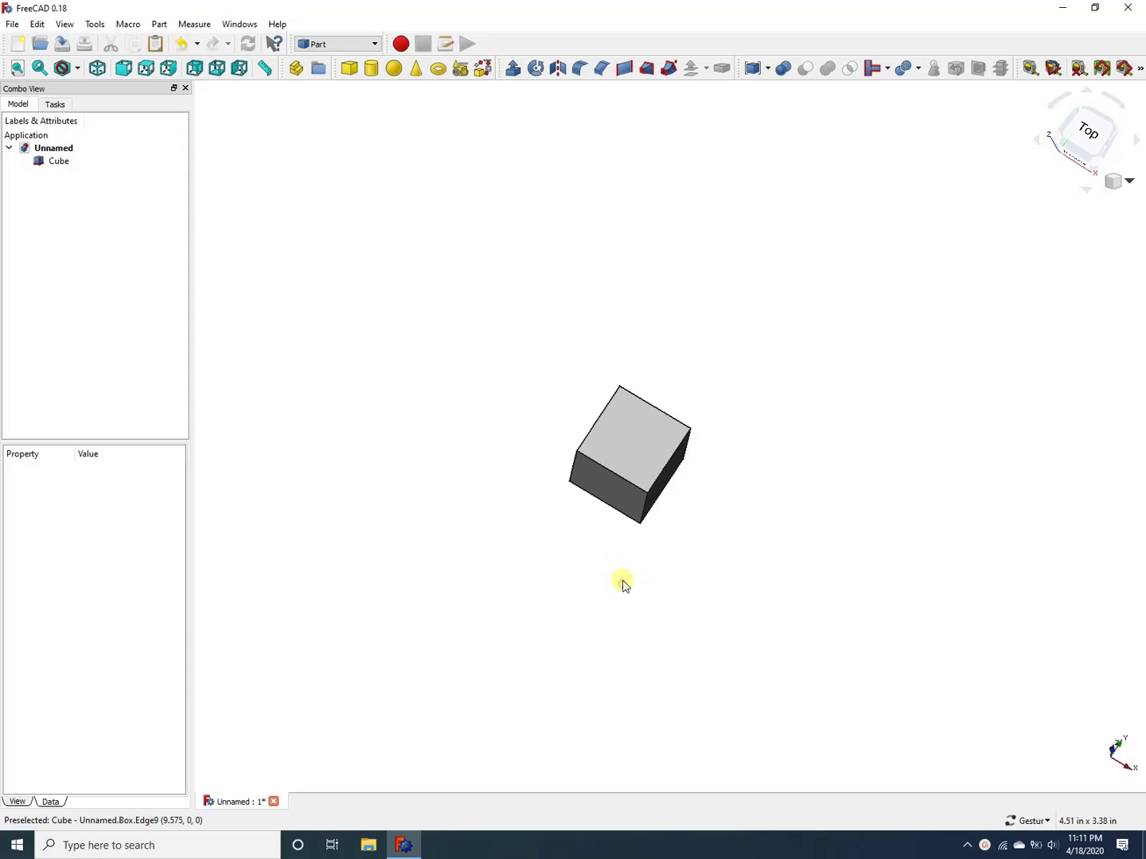
left_click_drag(621, 584, 623, 476)
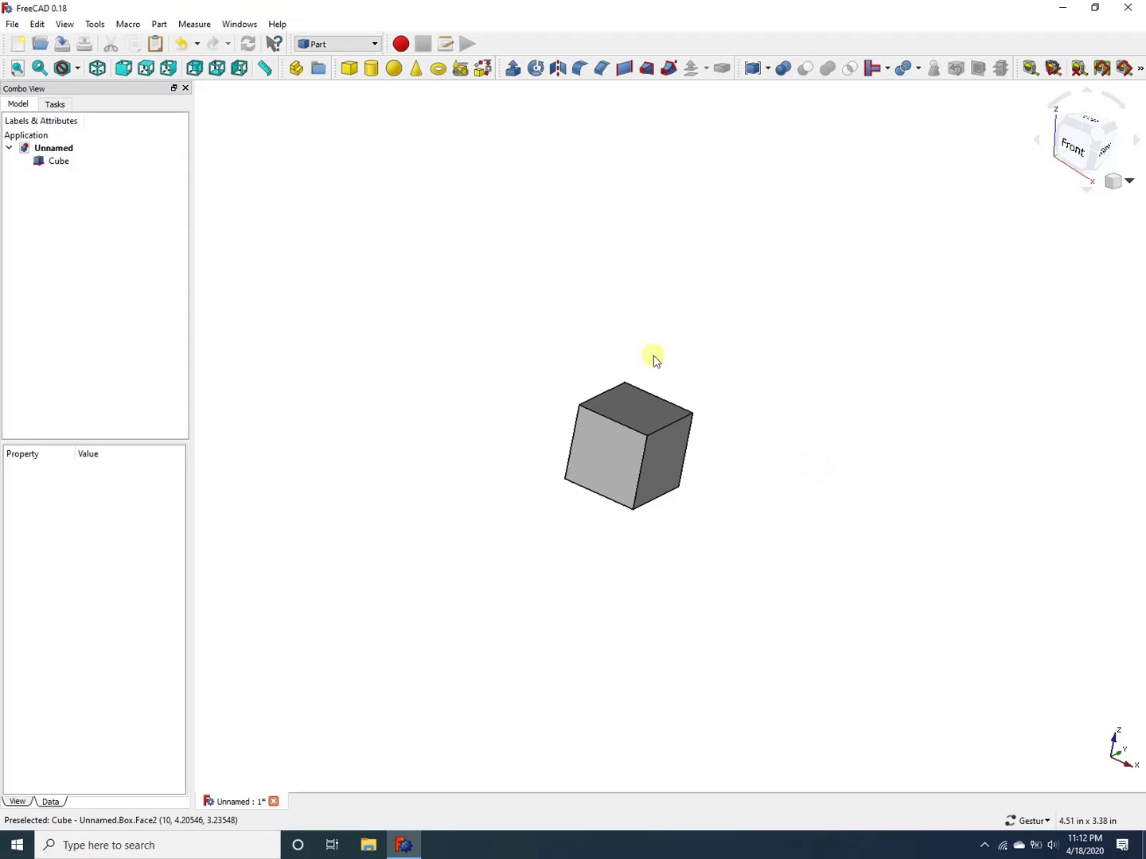
Drag the Cube 1.16 in along X with the Transform tool, confirm, and deselect
right_click(61, 163)
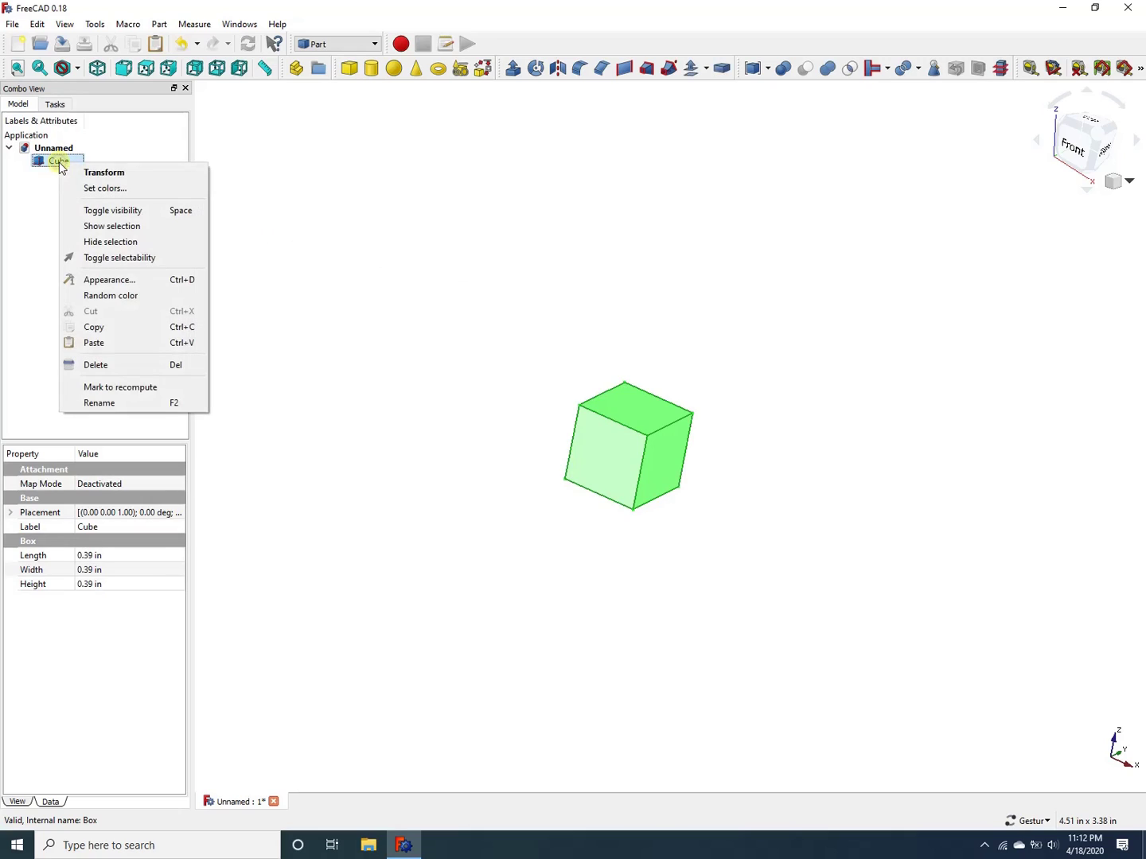
left_click(103, 173)
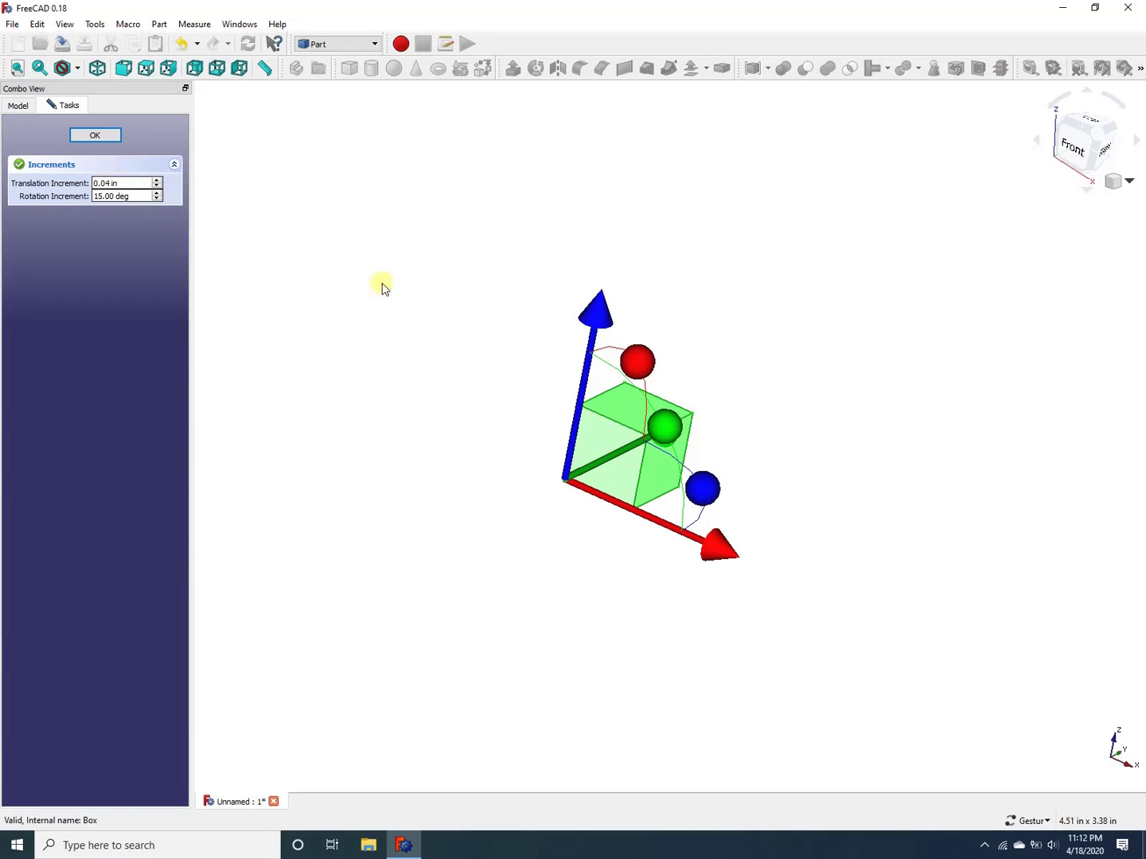
left_click_drag(760, 342, 693, 372)
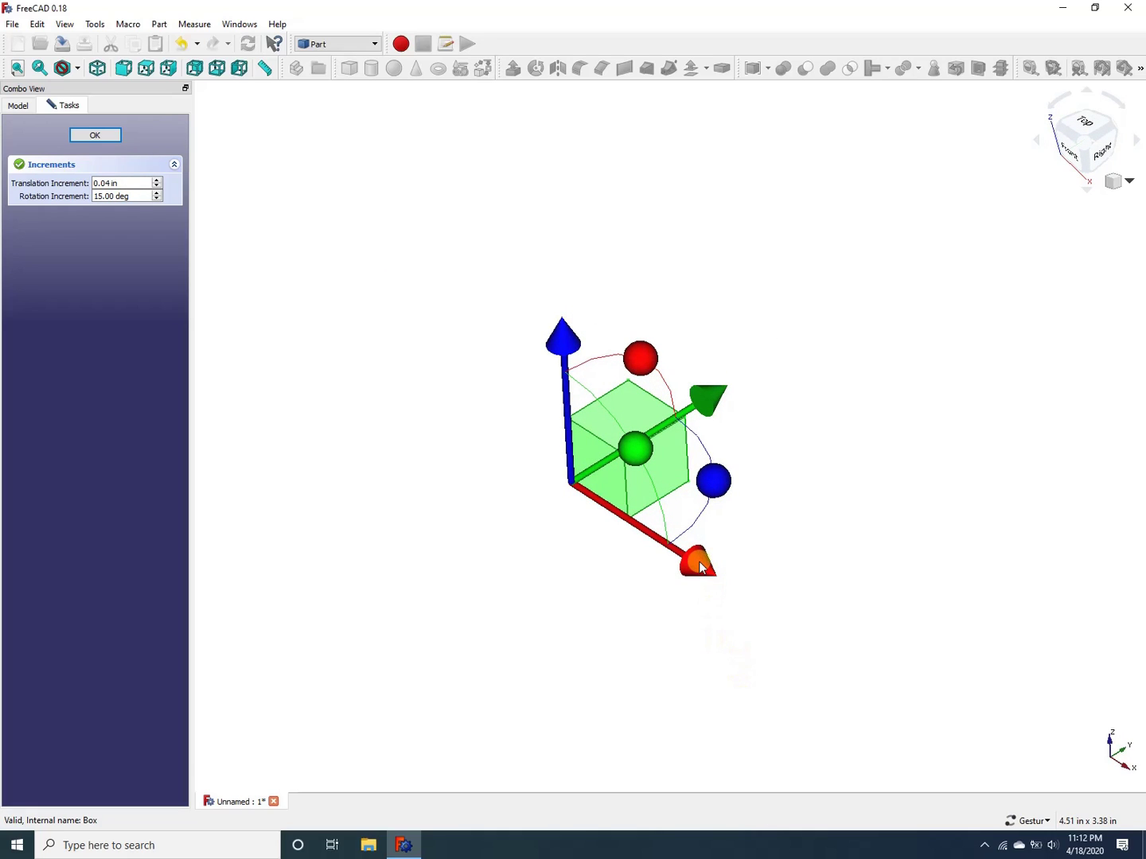
left_click_drag(701, 568, 870, 675)
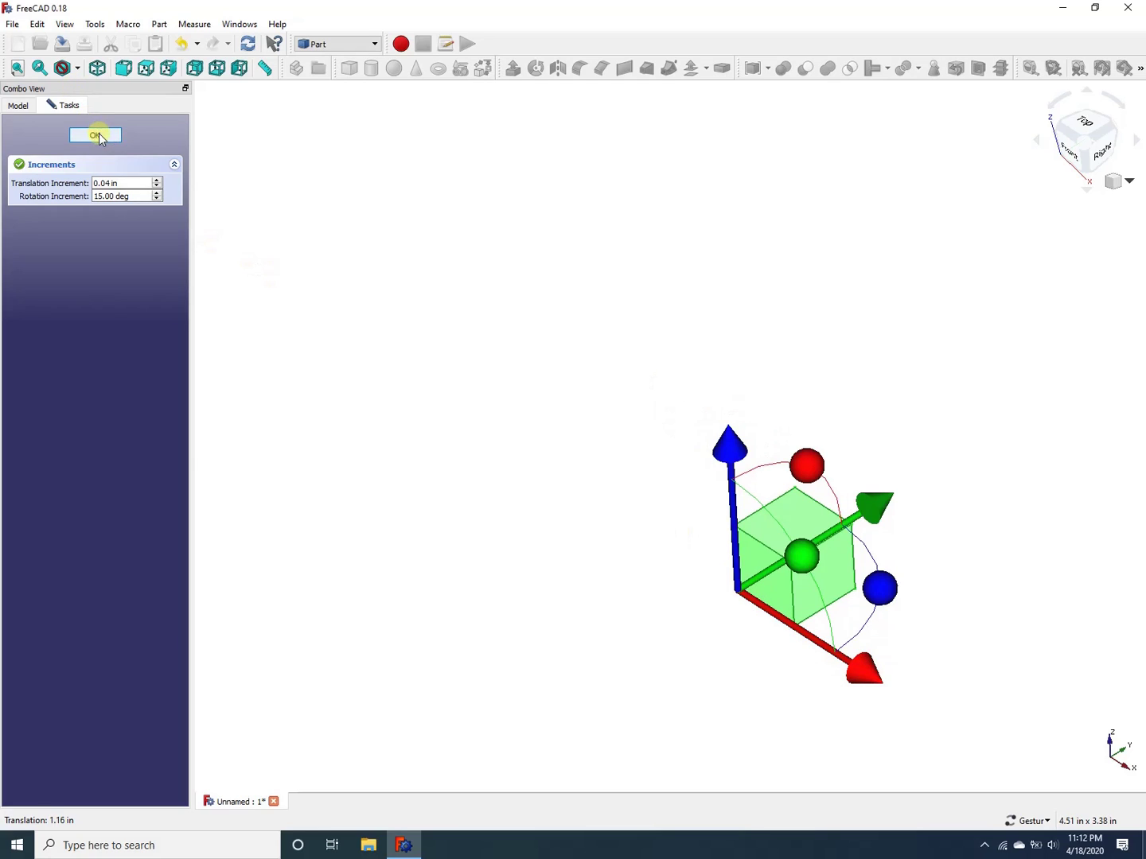
left_click(97, 134)
left_click(427, 519)
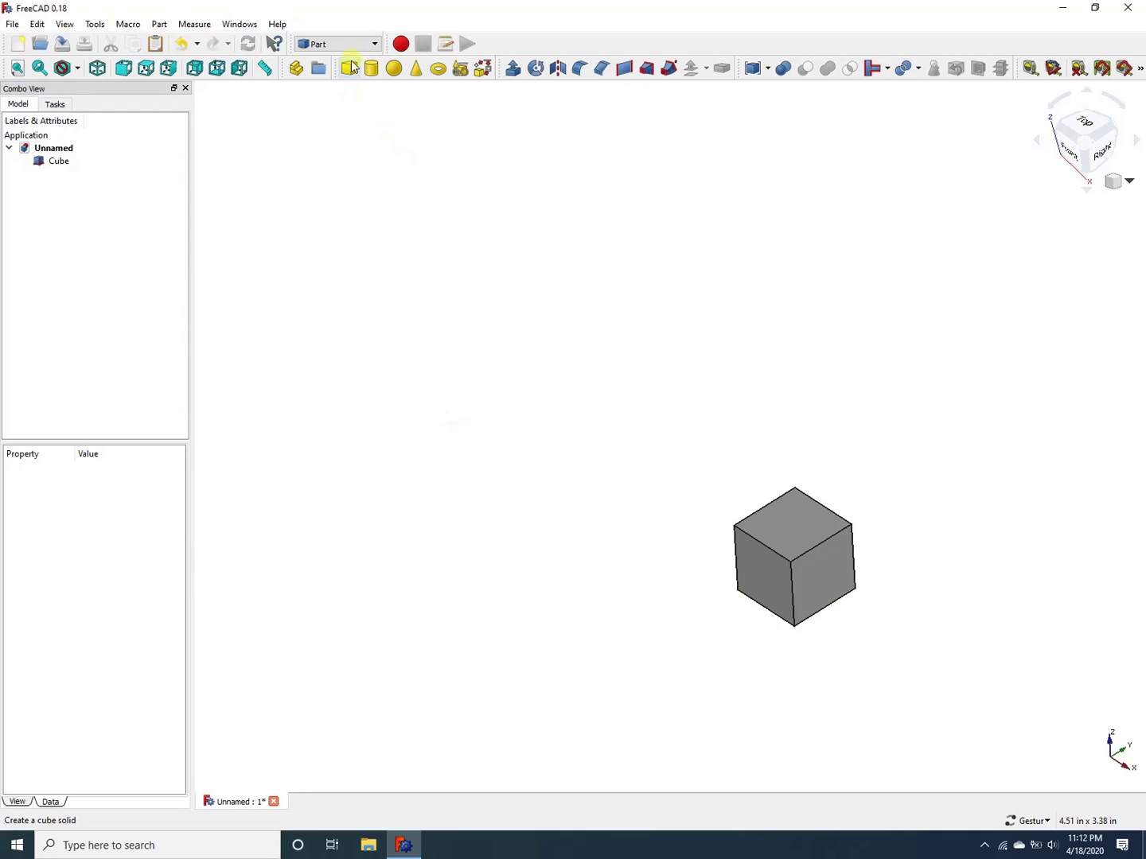
Add a second cube, Cube001, and select both Cube and Cube001 in the tree
left_click(353, 68)
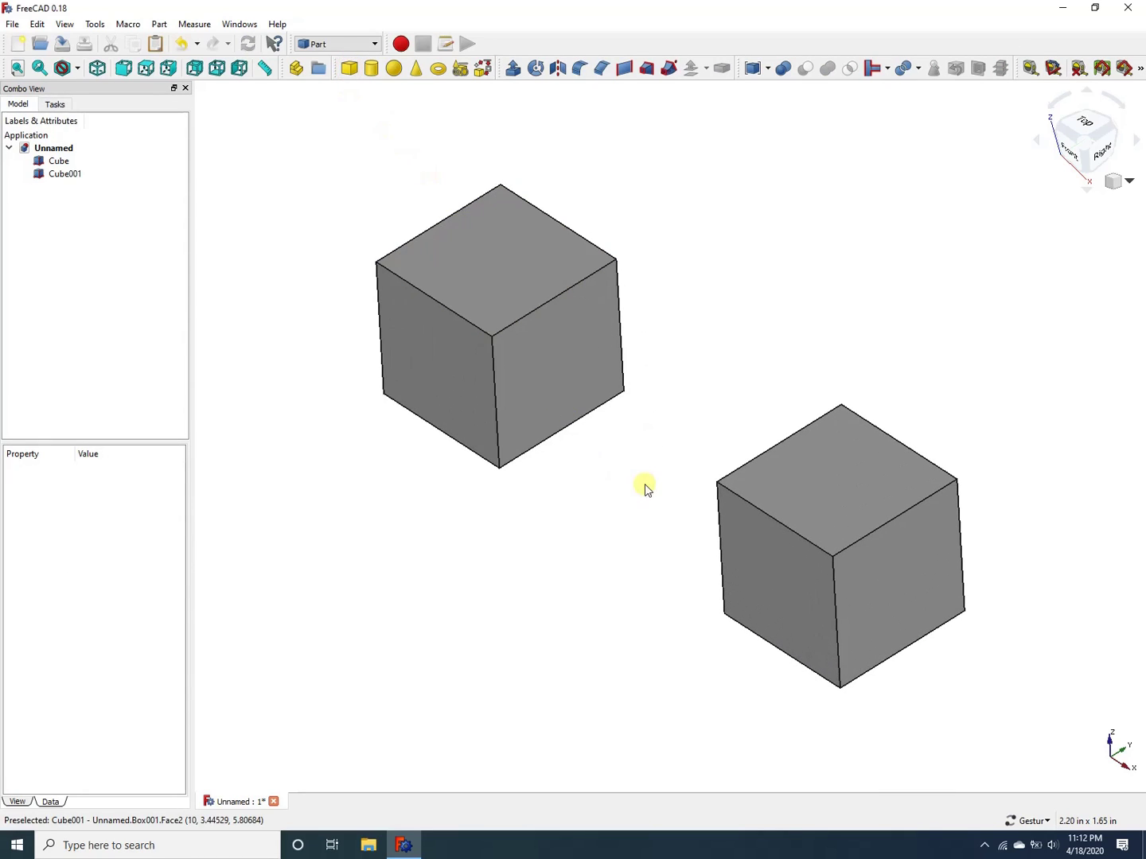
scroll(645, 489, "down", 4)
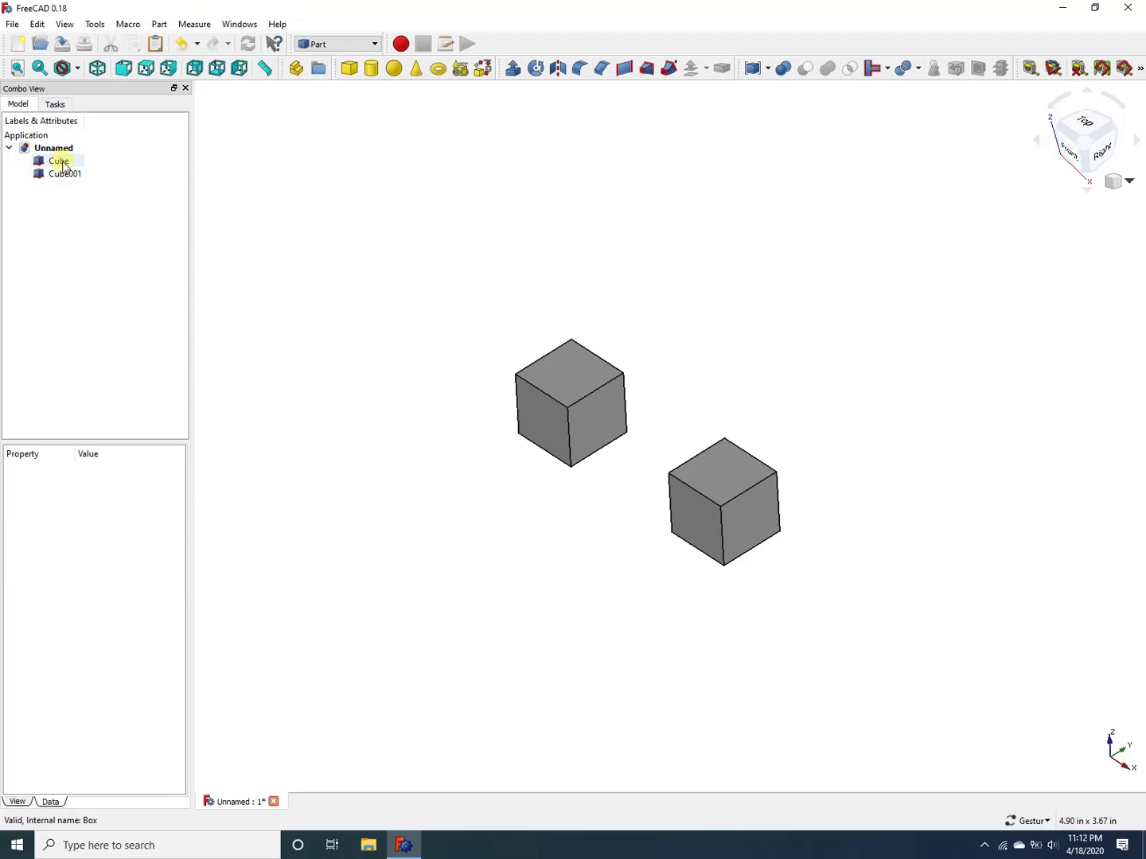
left_click(61, 161)
left_click(70, 181, "ctrl")
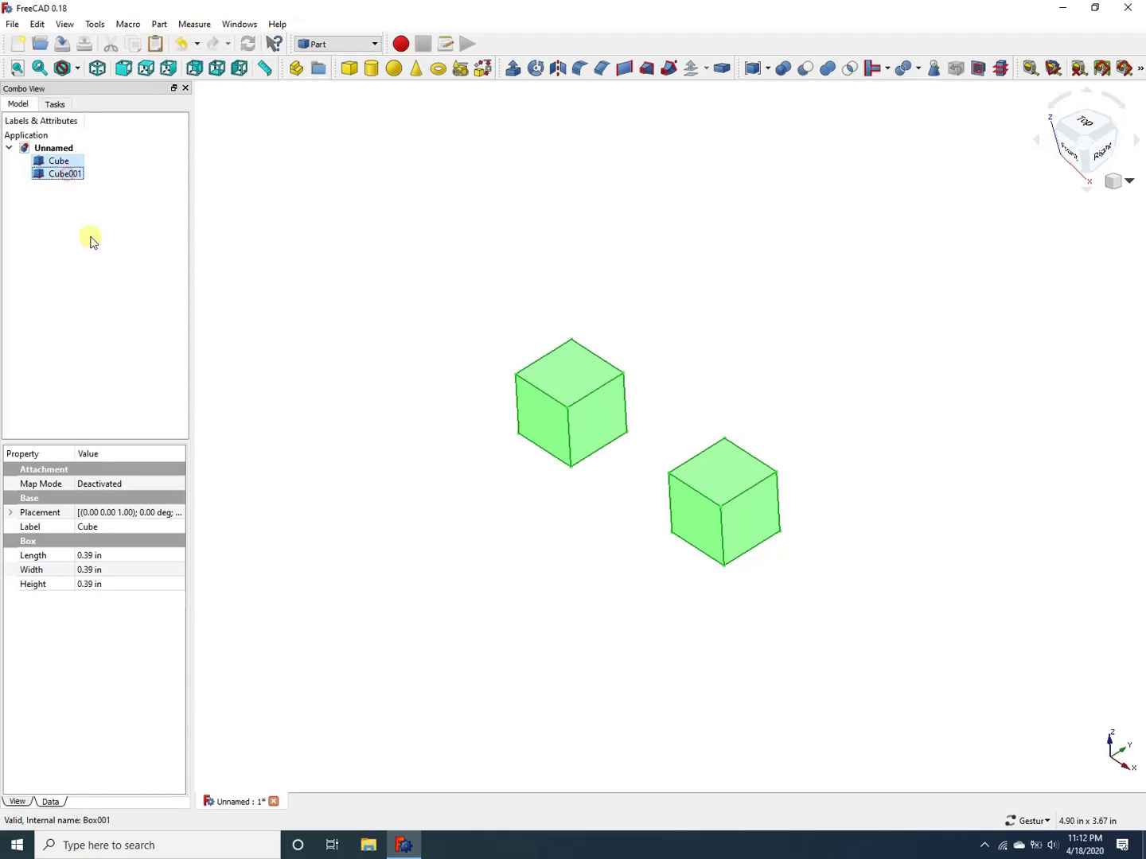
right_click(72, 168)
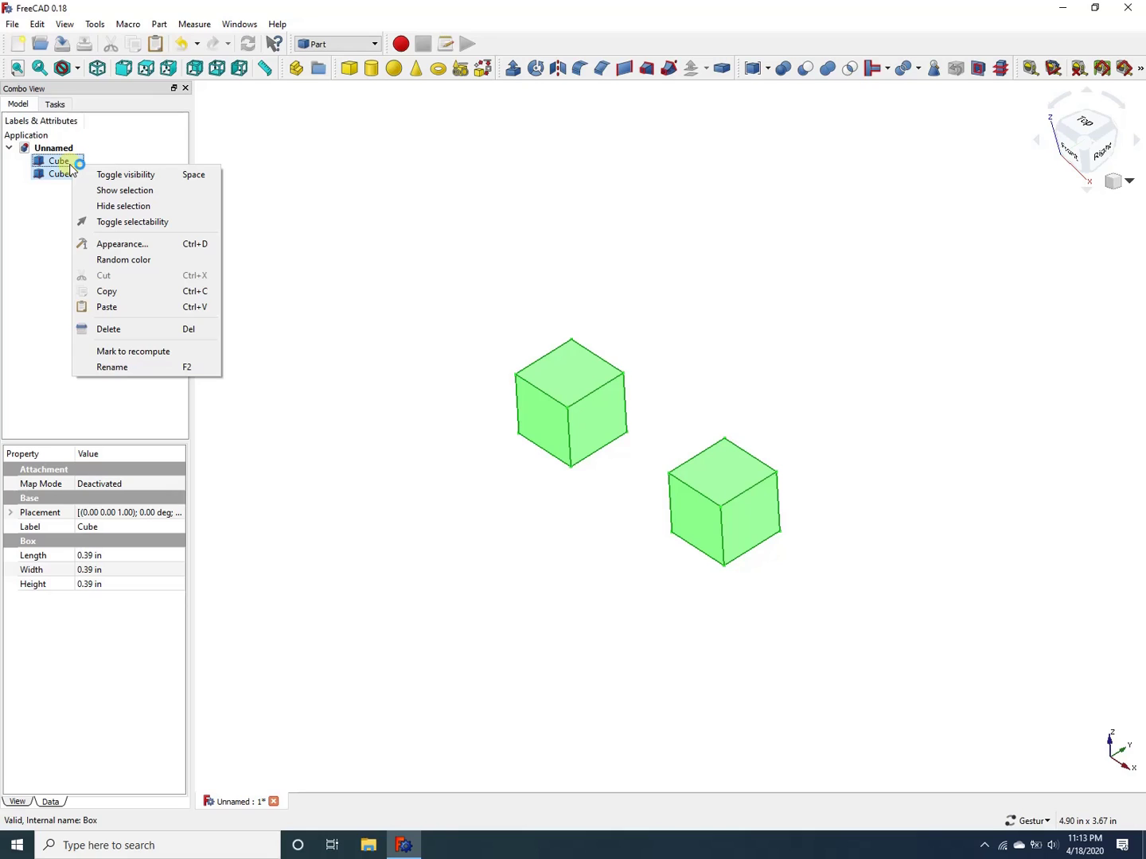
left_click(38, 304)
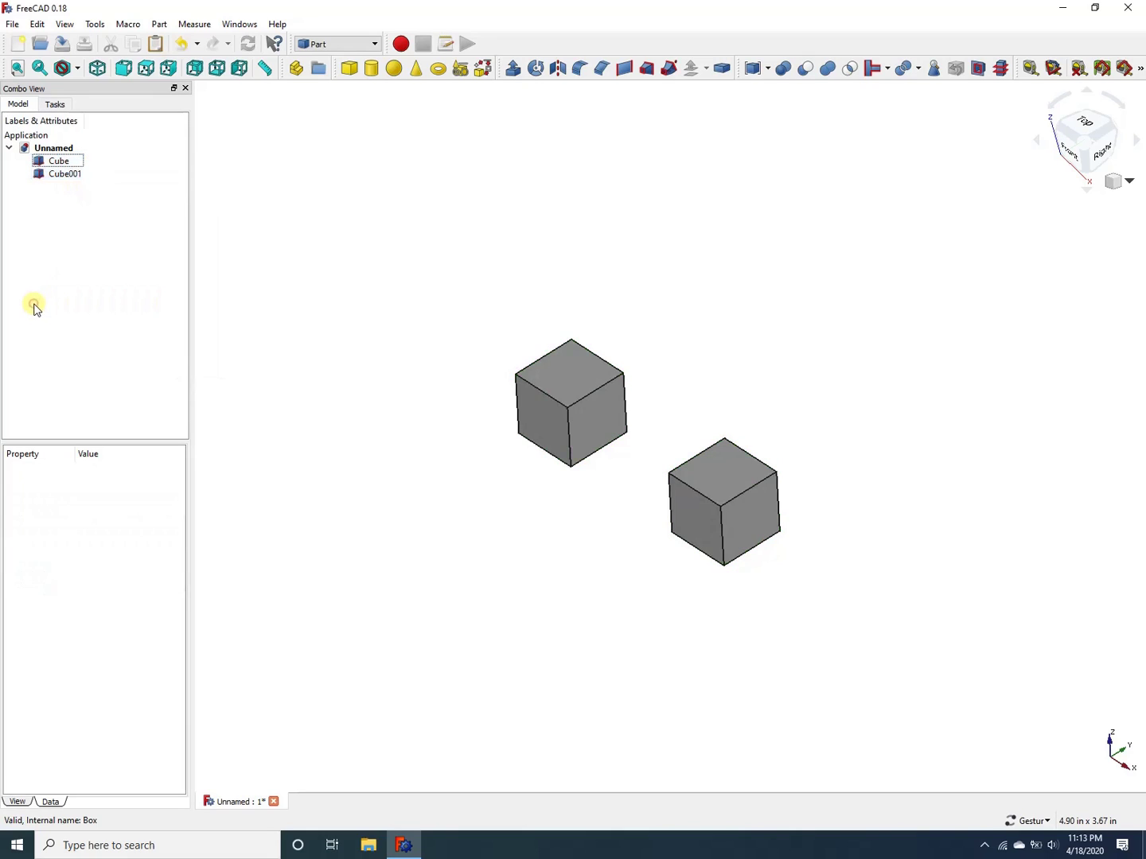
left_click(72, 164)
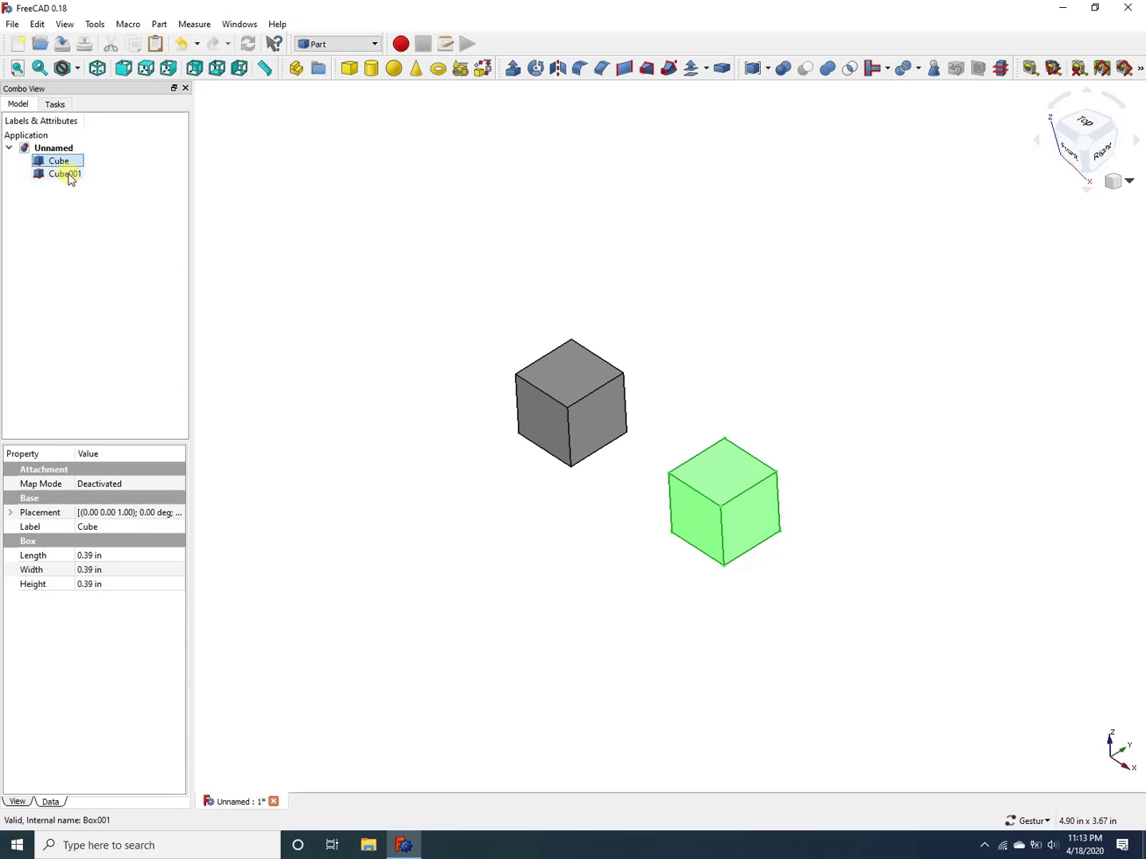
left_click(70, 175, "ctrl")
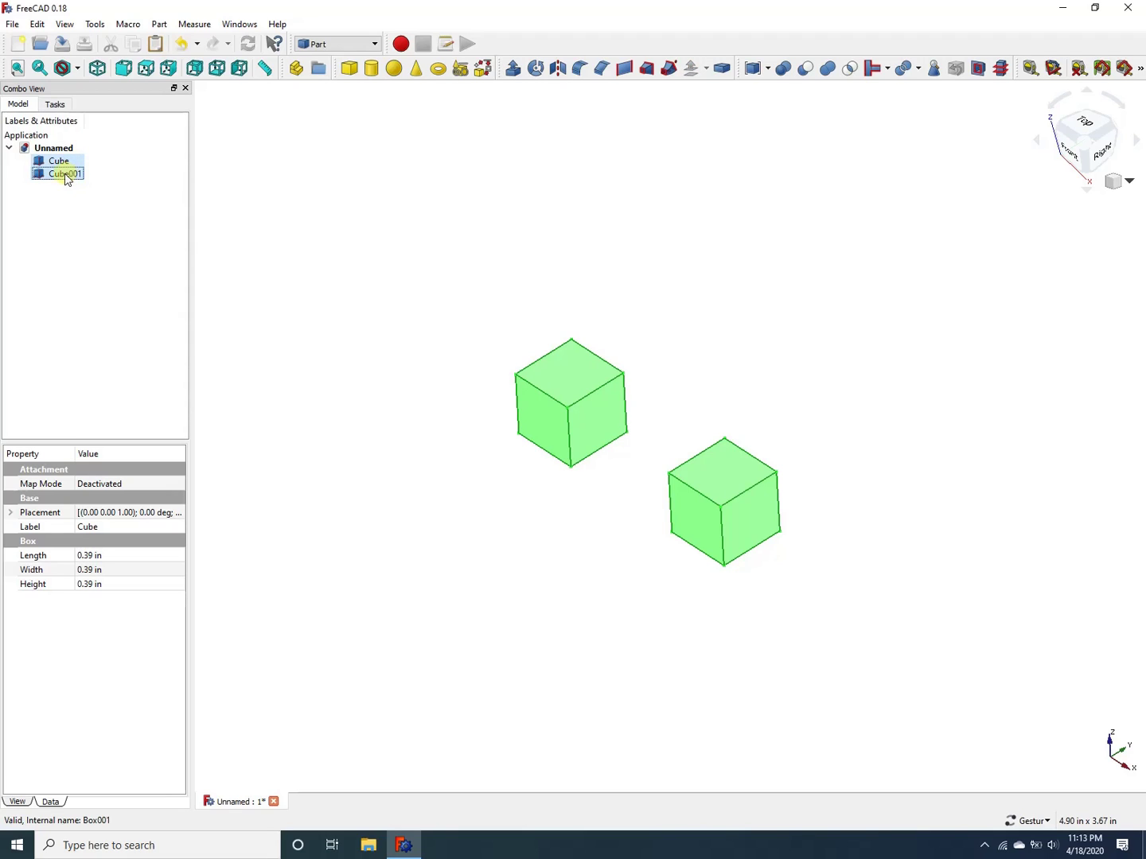
Open Edit > Placement for both cubes with Apply incremental change ticked
left_click(37, 25)
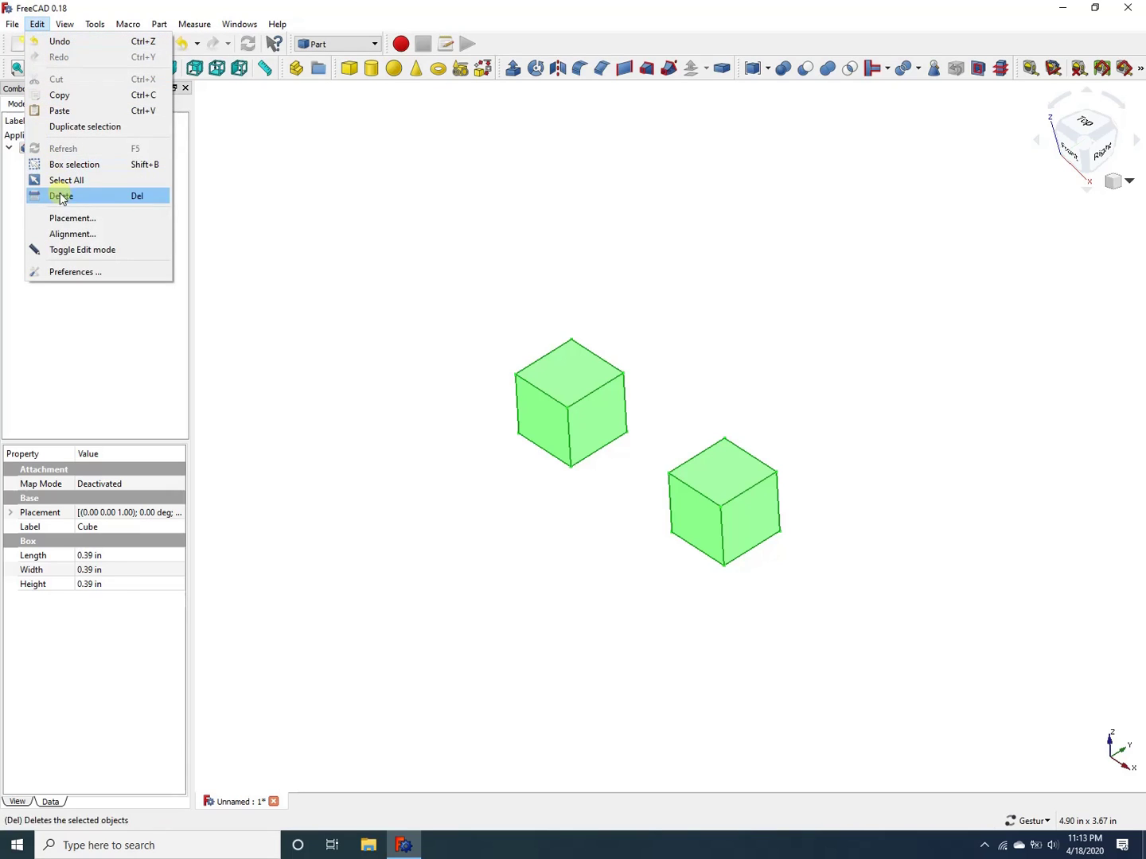
left_click(62, 219)
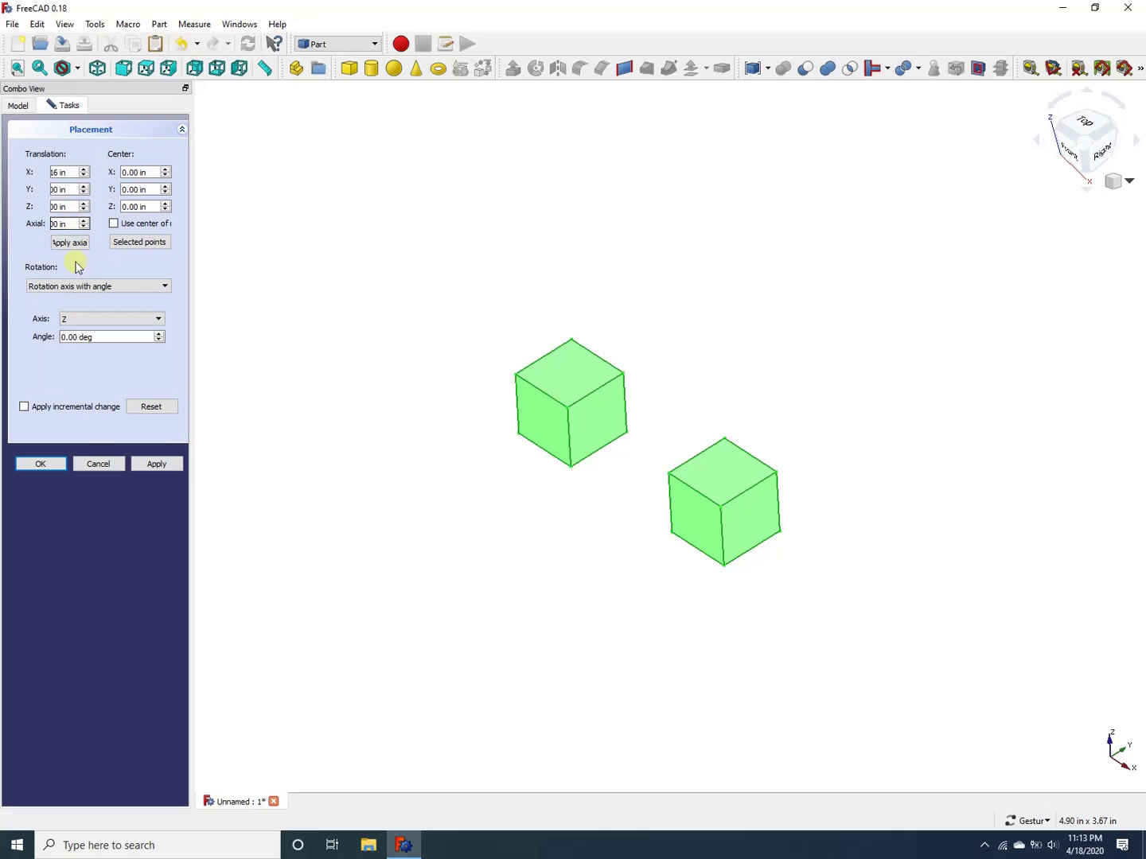
left_click(25, 406)
Set Translation X to 1 in for both cubes, confirm, and clear the selection
left_click(85, 171)
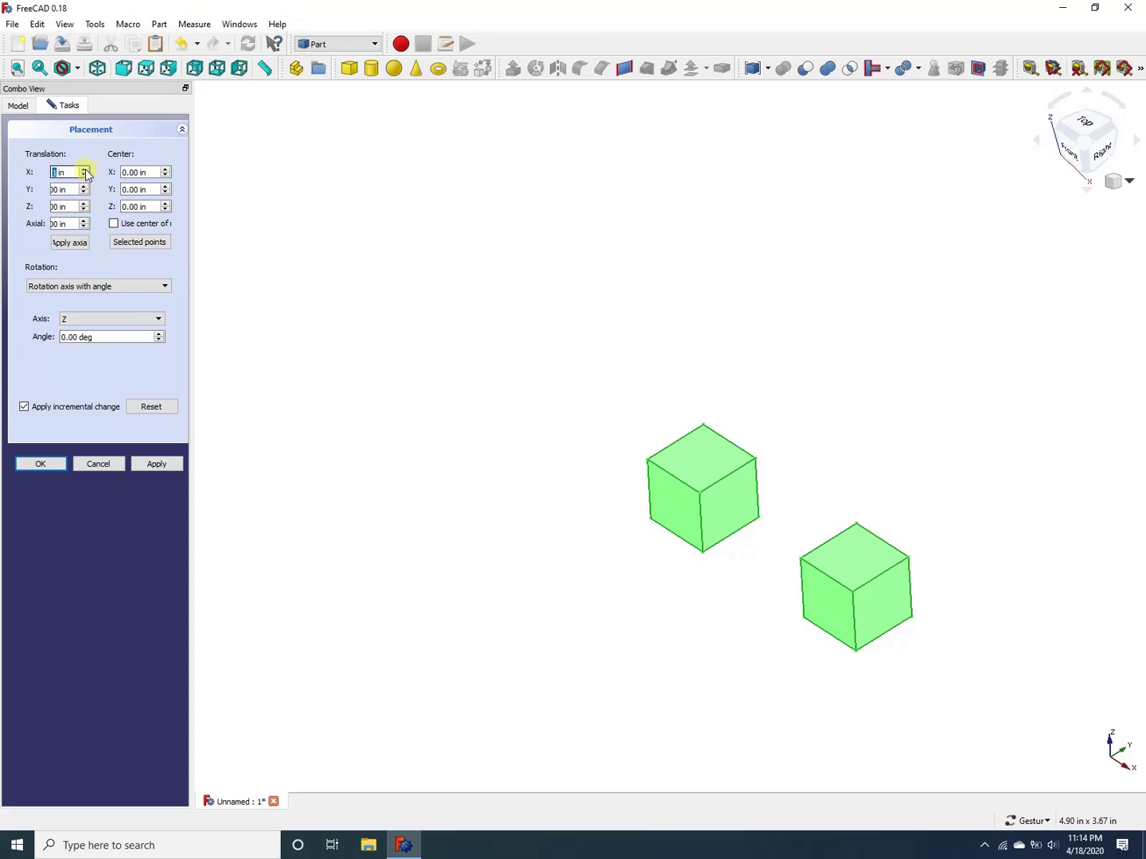
left_click(84, 179)
left_click(85, 178)
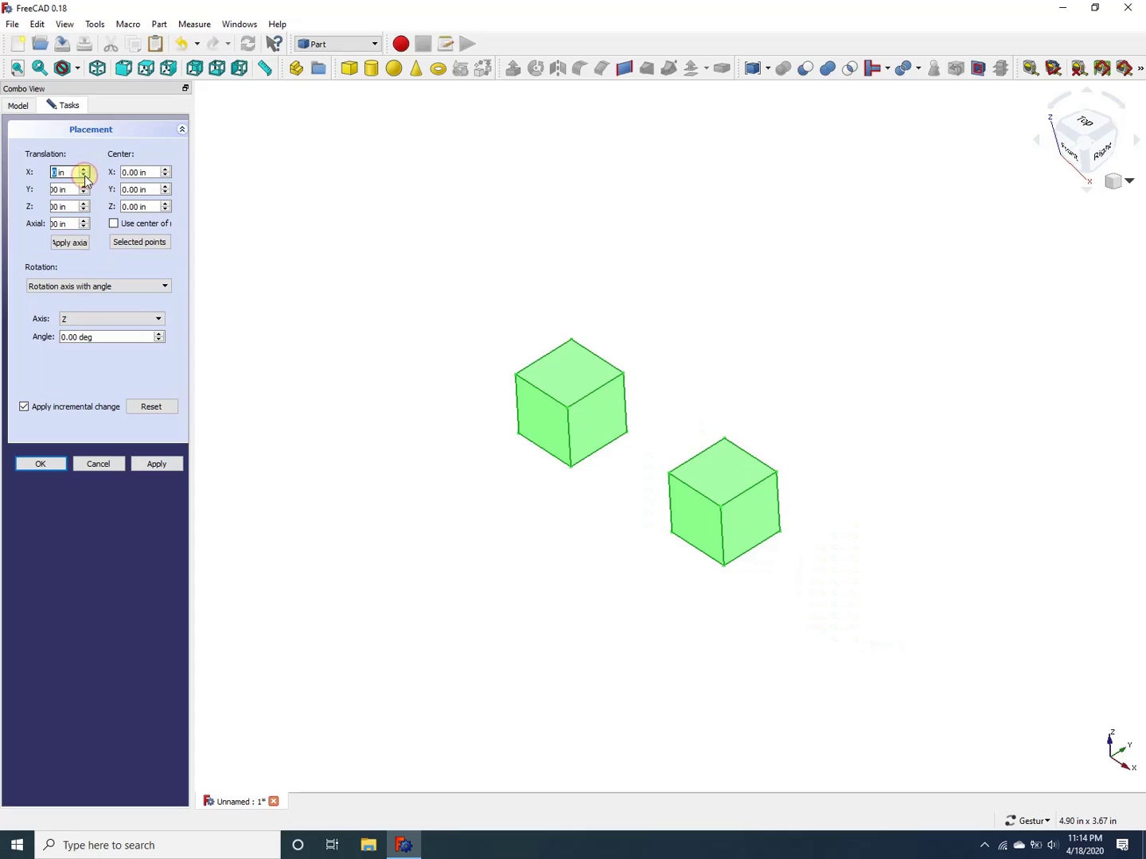
left_click(83, 170)
left_click(85, 170)
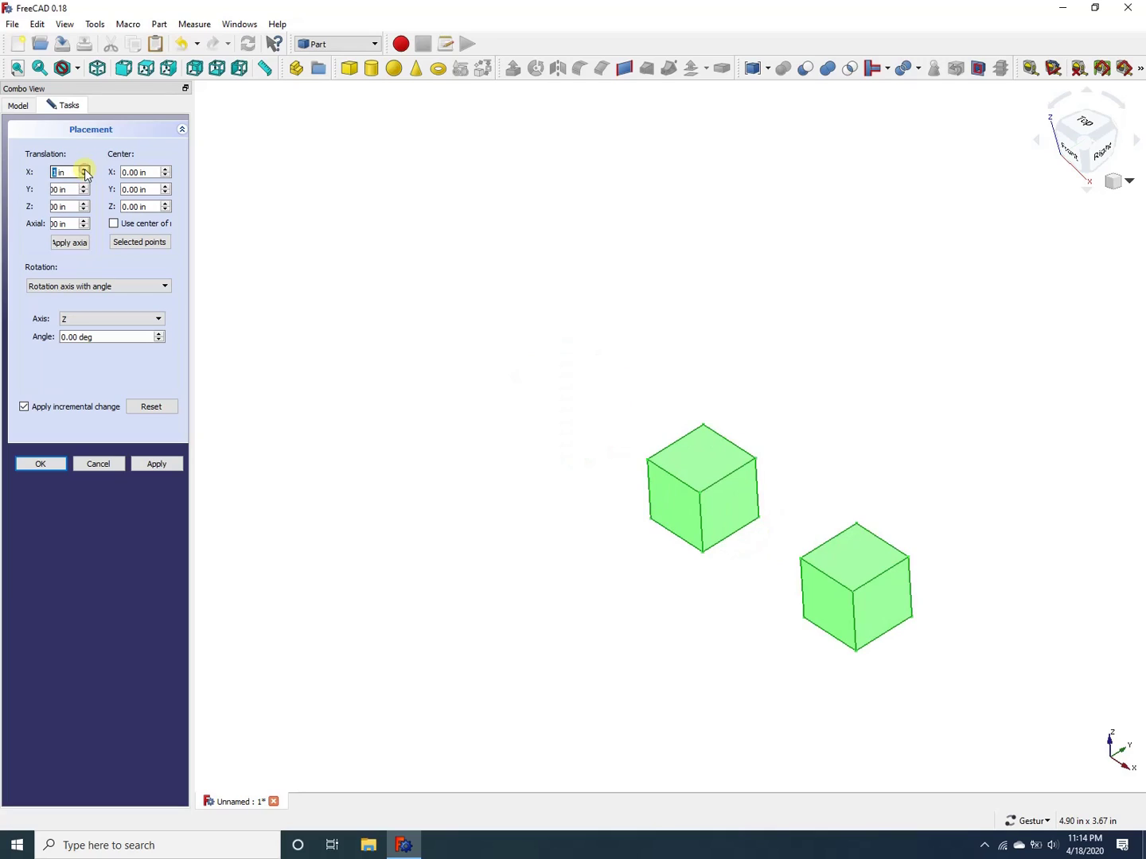
left_click(45, 468)
left_click(455, 569)
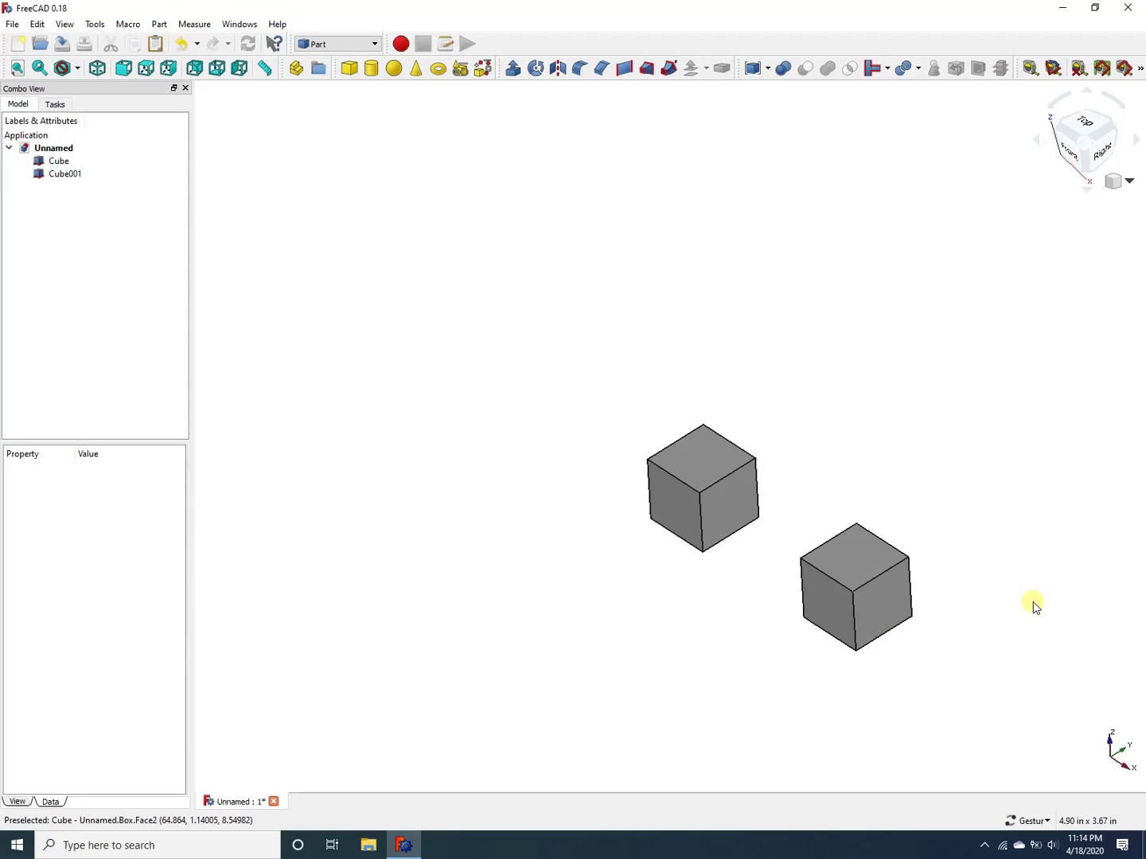
Select both cubes in the 3D view and copy-paste them with Ctrl+C, Ctrl+V
right_click_drag(1034, 604, 853, 523)
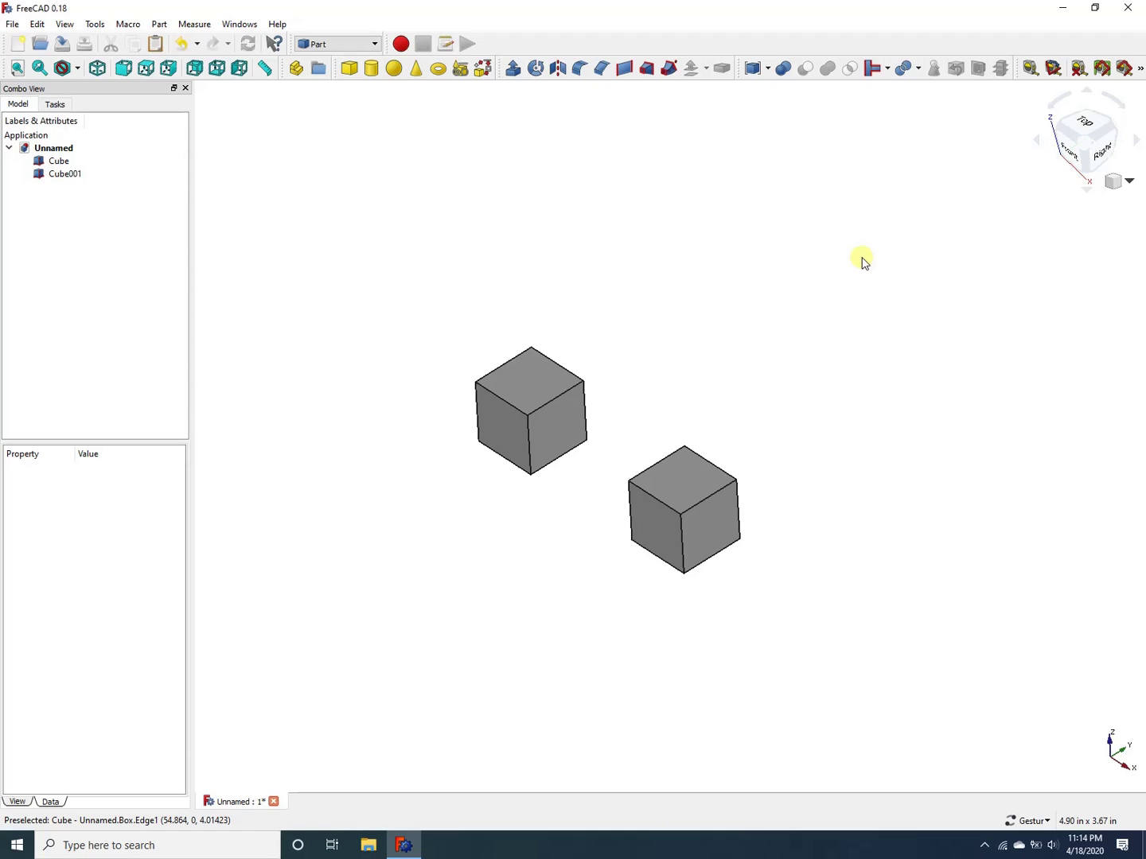
left_click(516, 388)
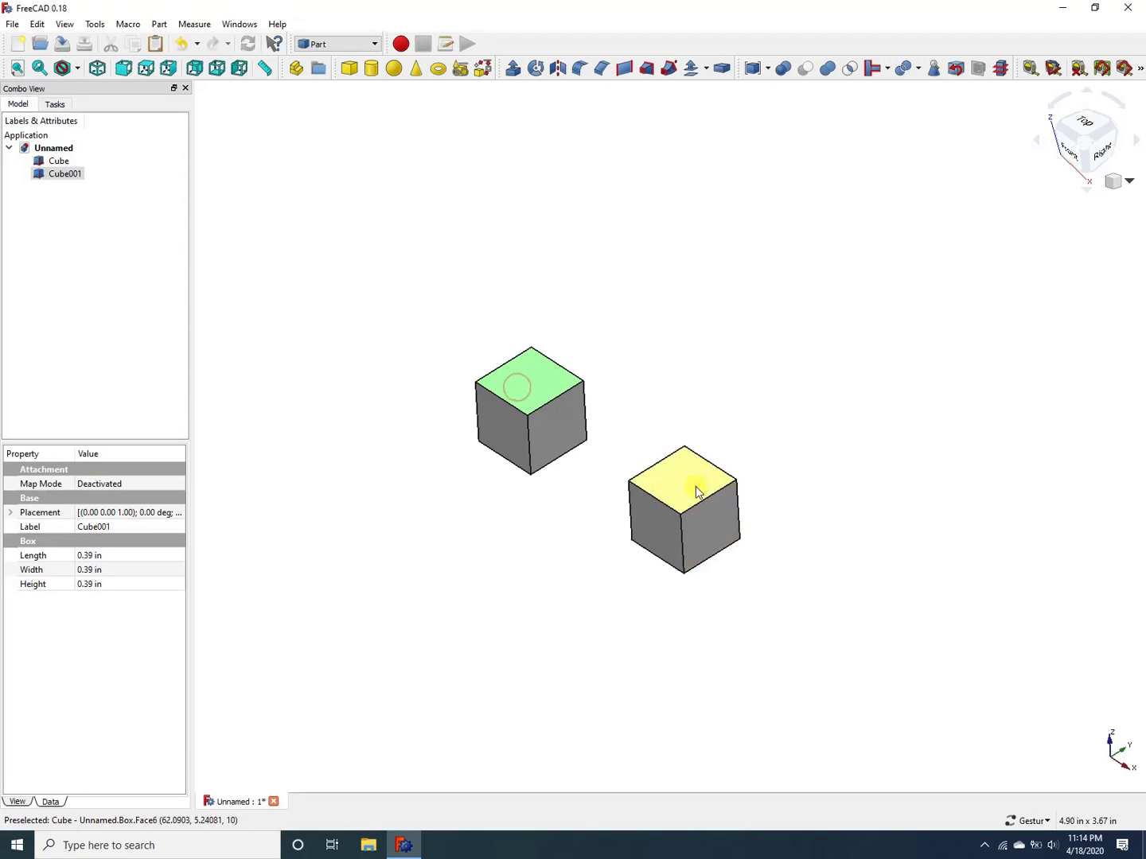
left_click(696, 492, "ctrl")
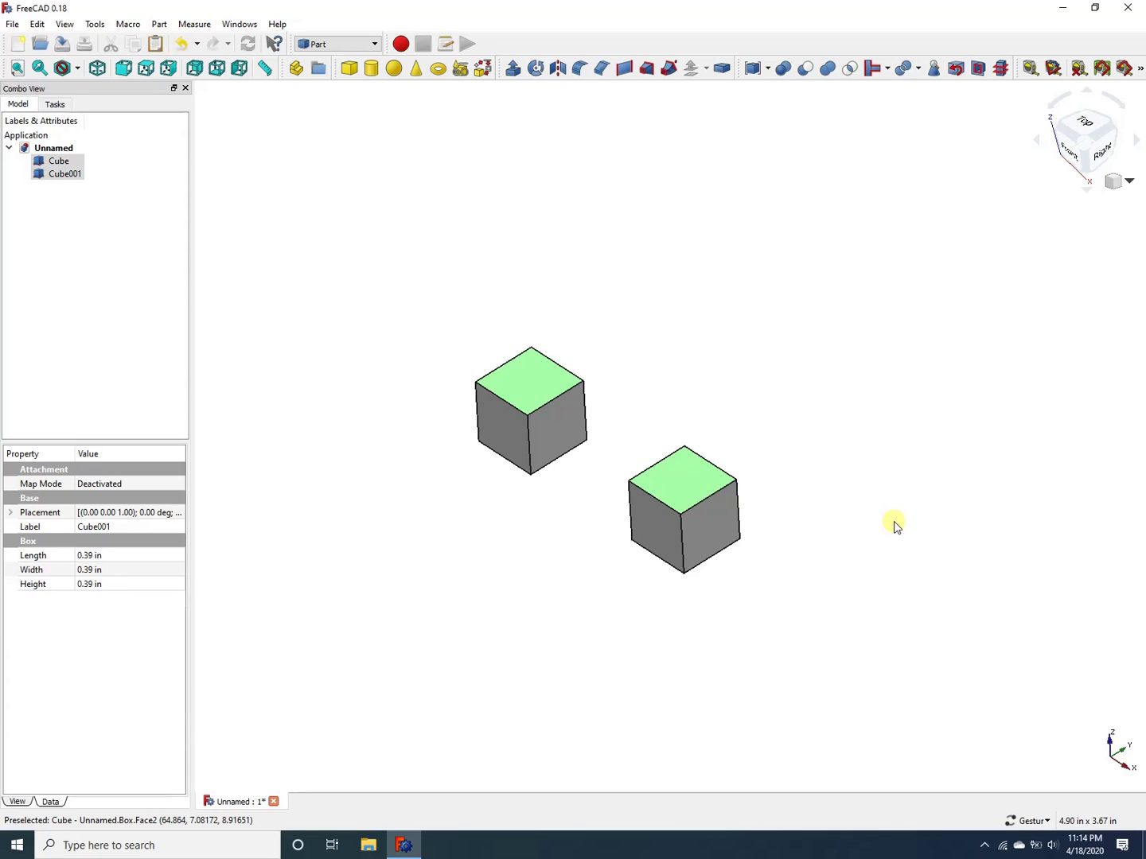
key("ctrl+c")
key("ctrl+v")
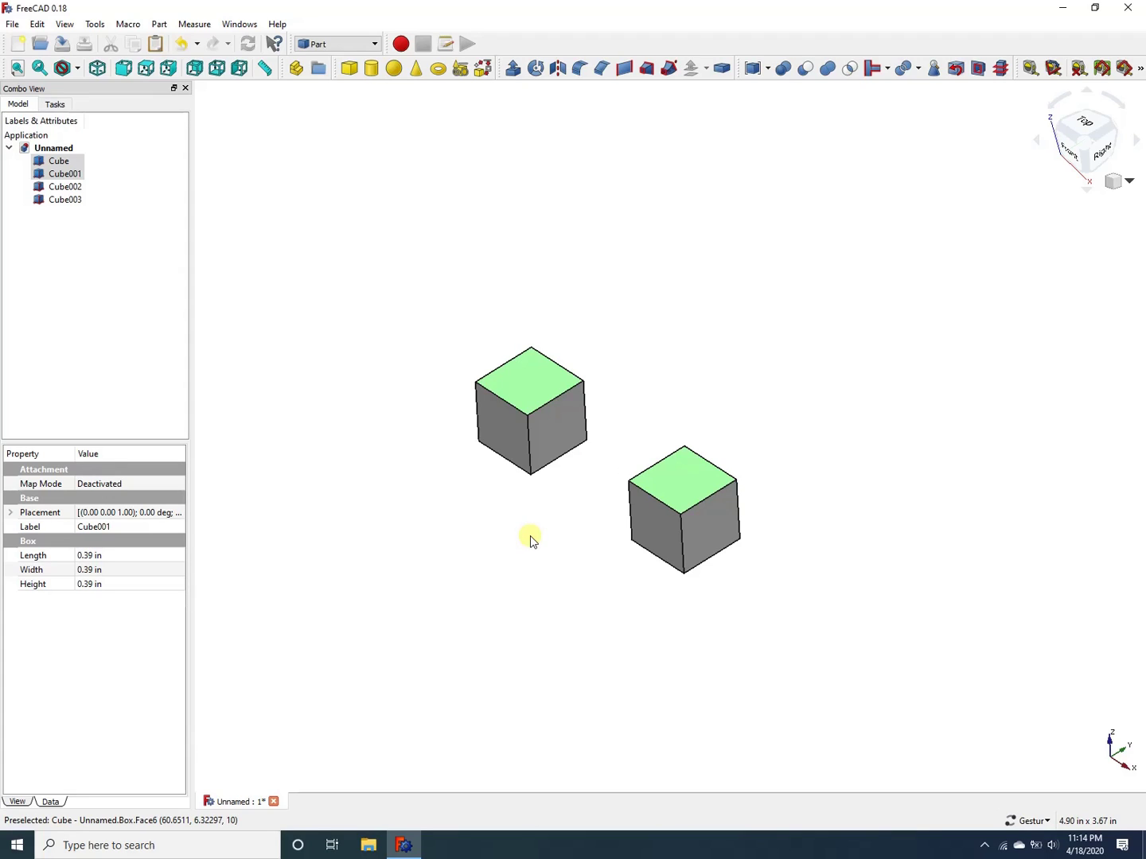
Select the pasted copies Cube002 and Cube003 in the Model tree
left_click(480, 539)
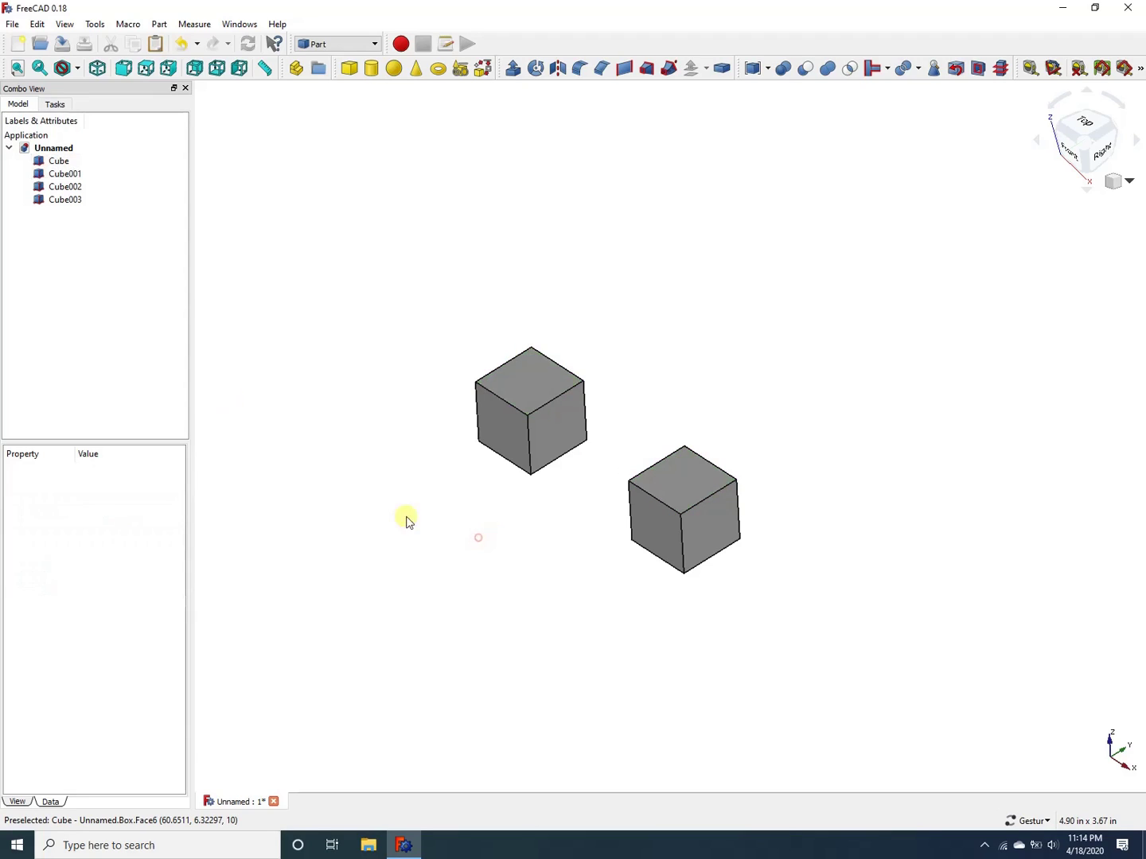
left_click(73, 191)
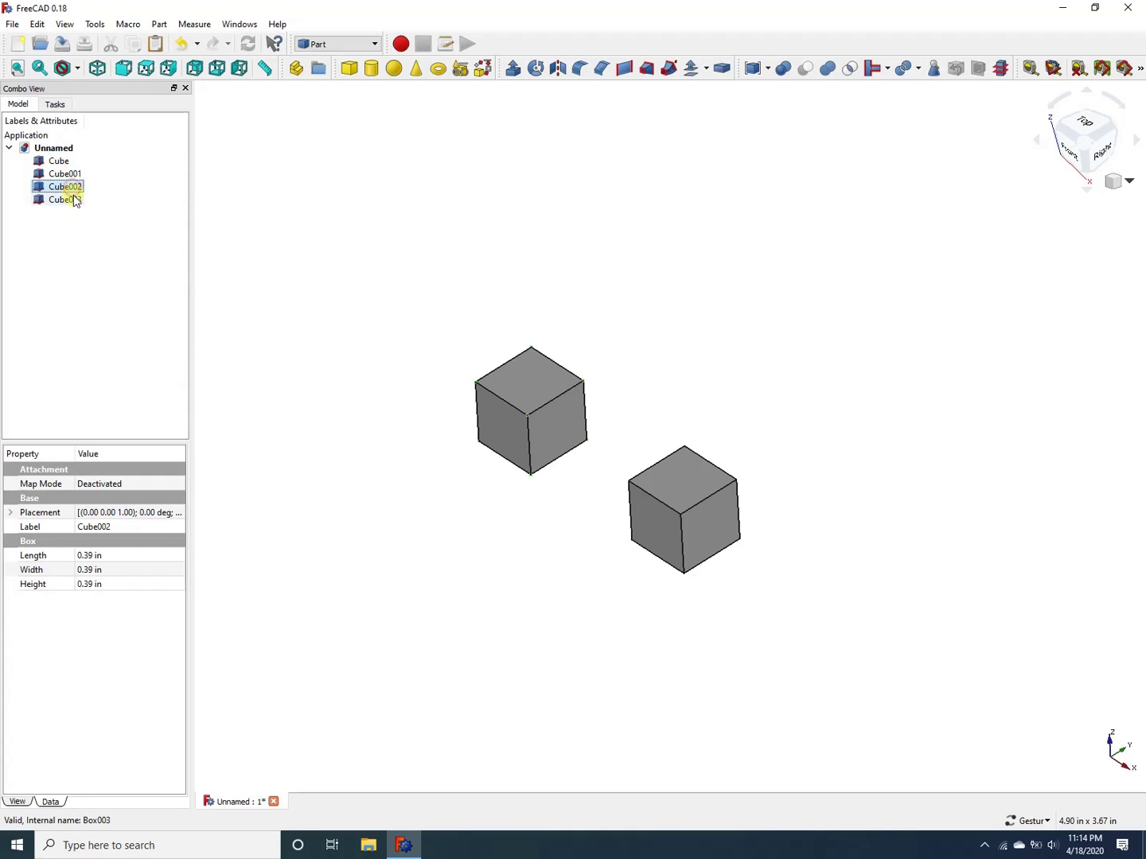
left_click(71, 199, "ctrl")
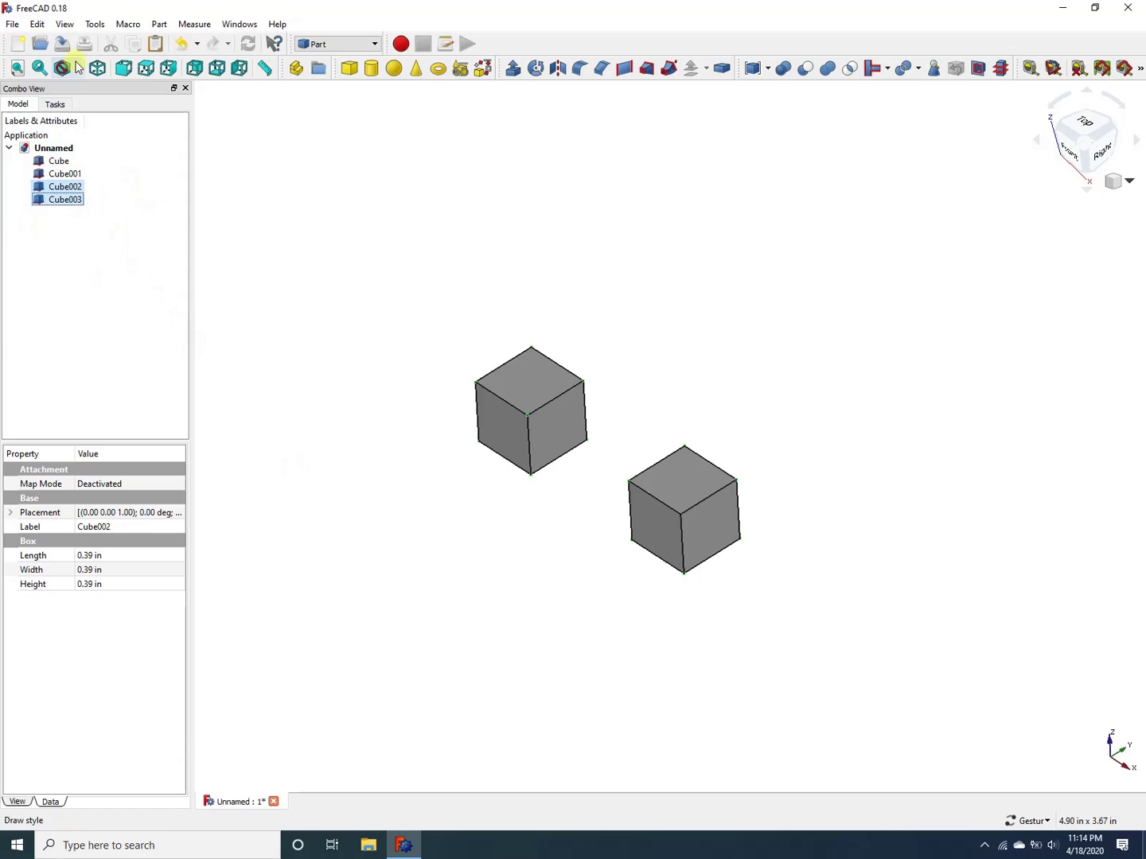
Shift Cube002 and Cube003 two increments along Y via incremental Placement
left_click(40, 30)
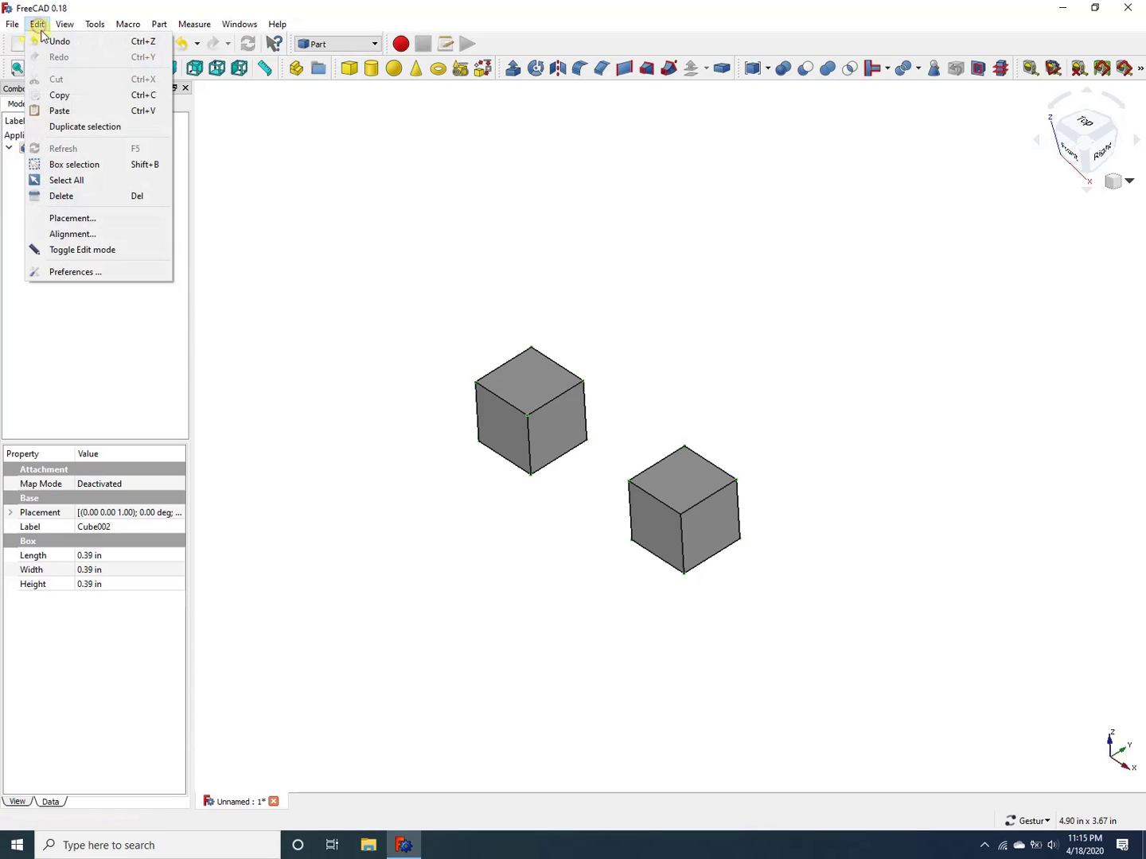
left_click(77, 220)
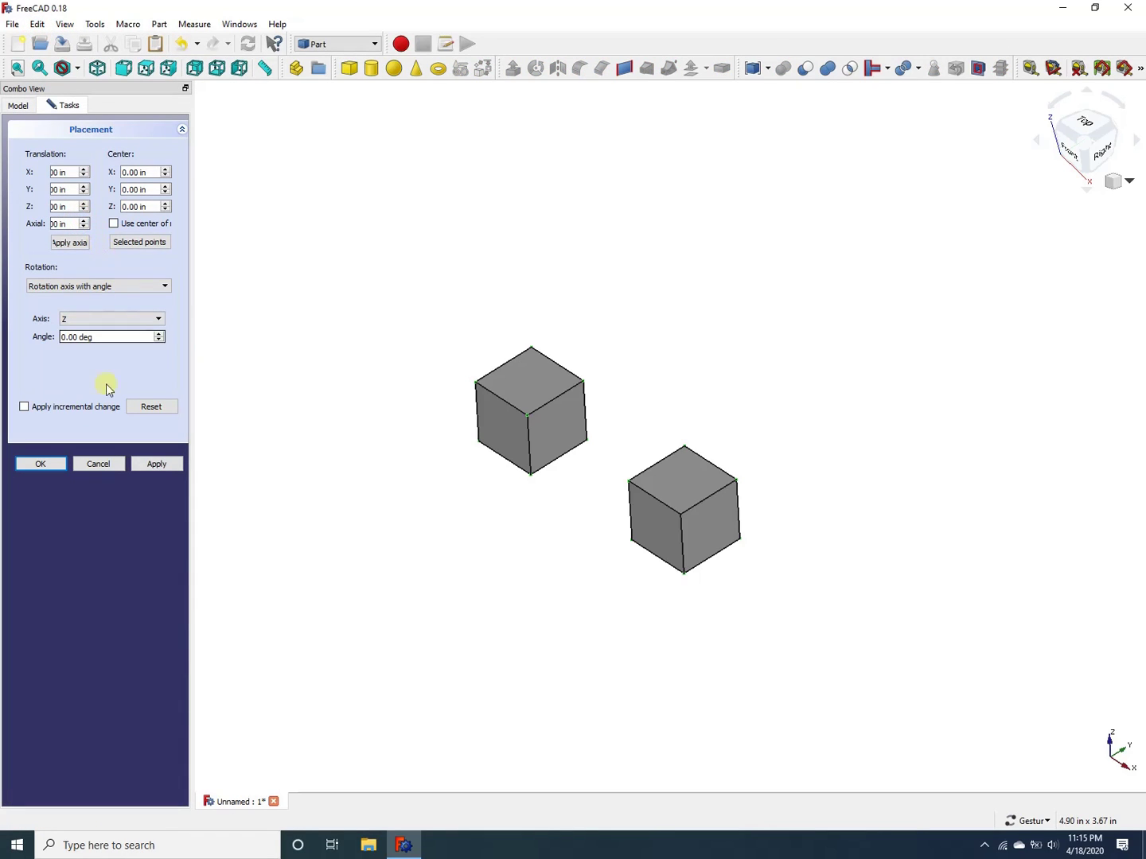
left_click(57, 410)
left_click(84, 185)
left_click(83, 185)
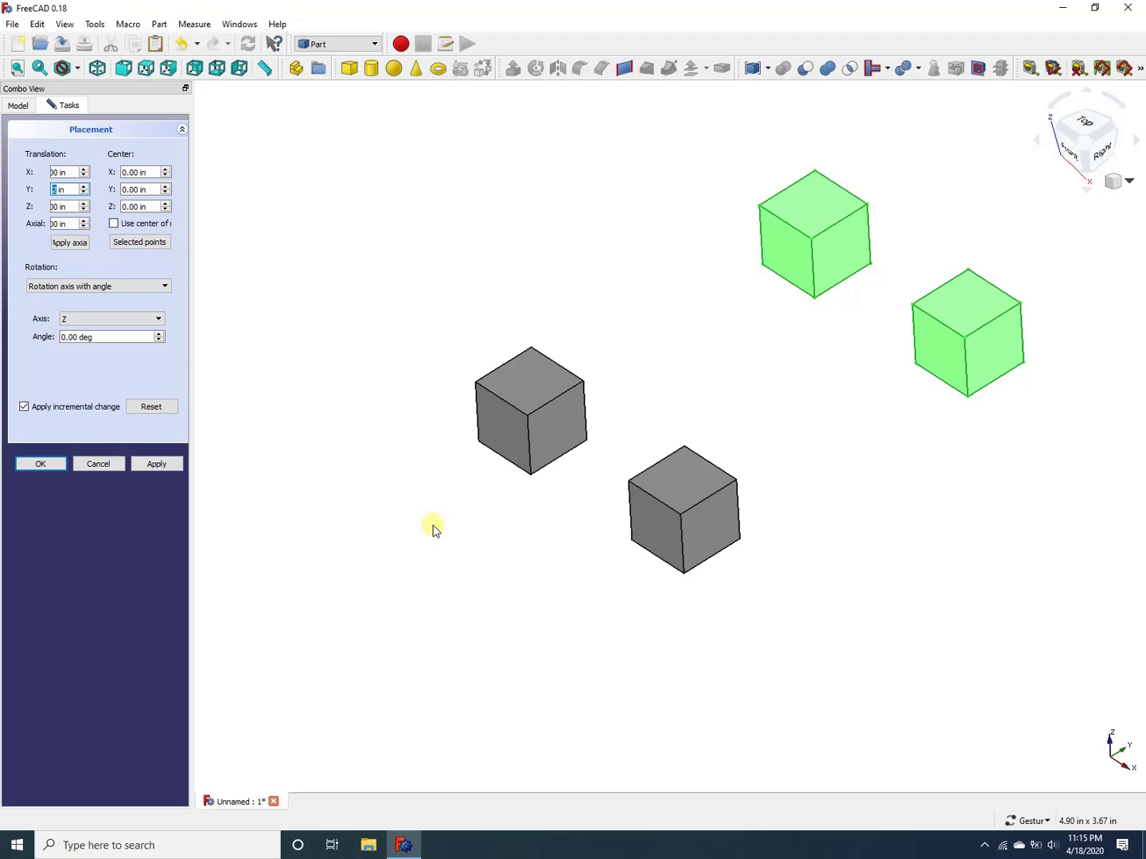
Confirm the copies' Y shift, deselect, and pan and orbit to view all four cubes
left_click(41, 463)
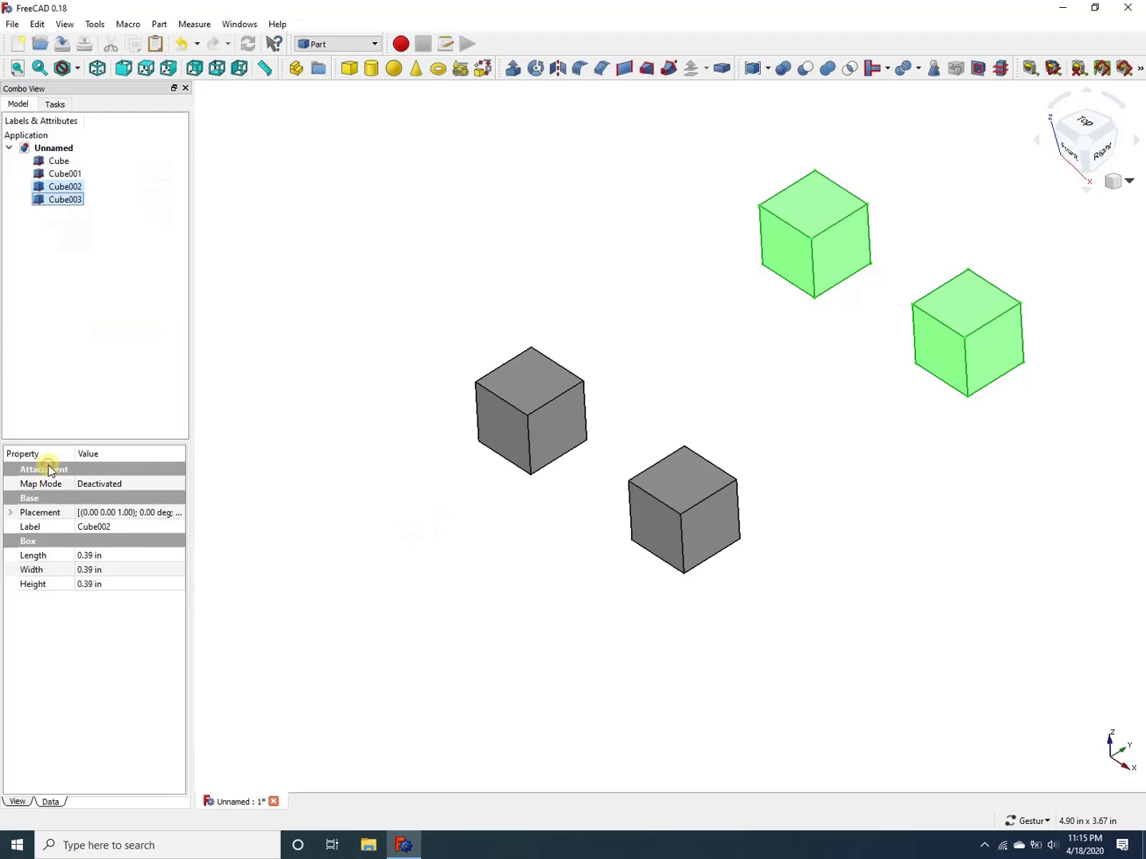
left_click(597, 646)
right_click_drag(933, 498, 819, 581)
mouse_move(730, 657)
left_mouse_down()
mouse_move(725, 584)
mouse_move(705, 612)
mouse_move(727, 659)
left_mouse_up()
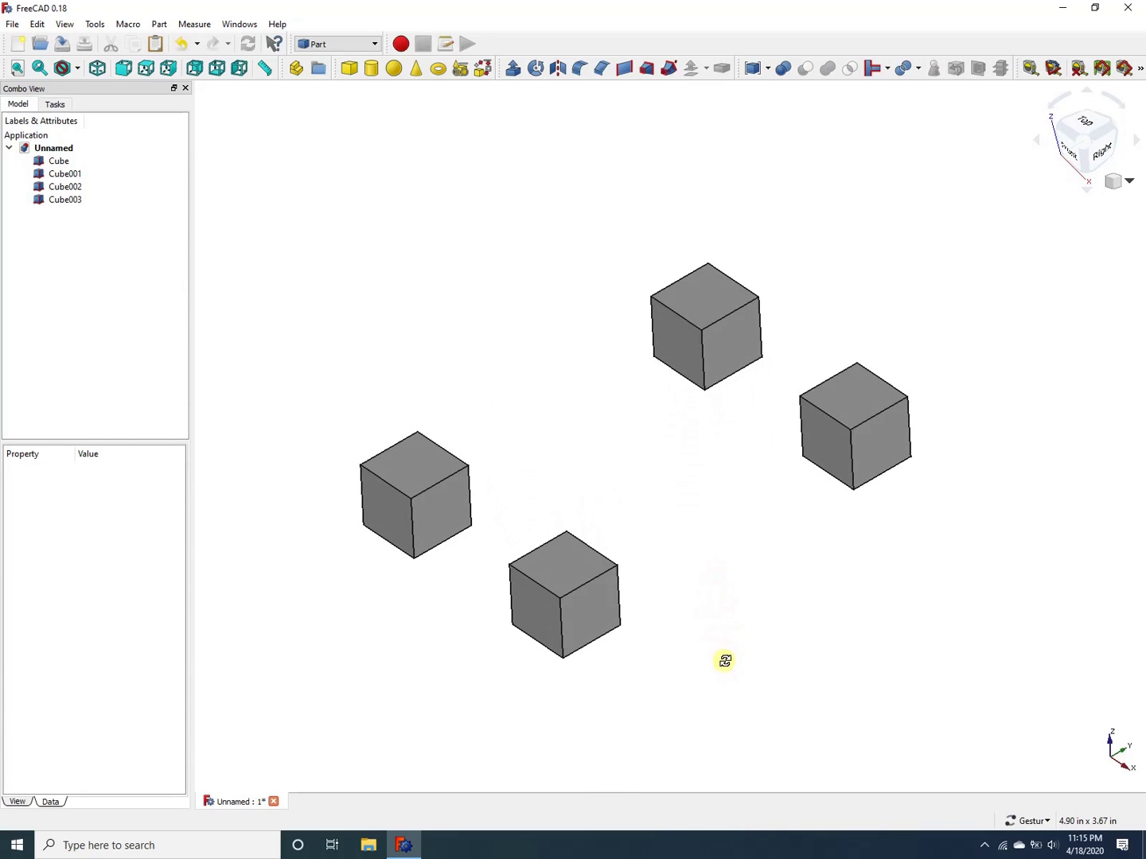